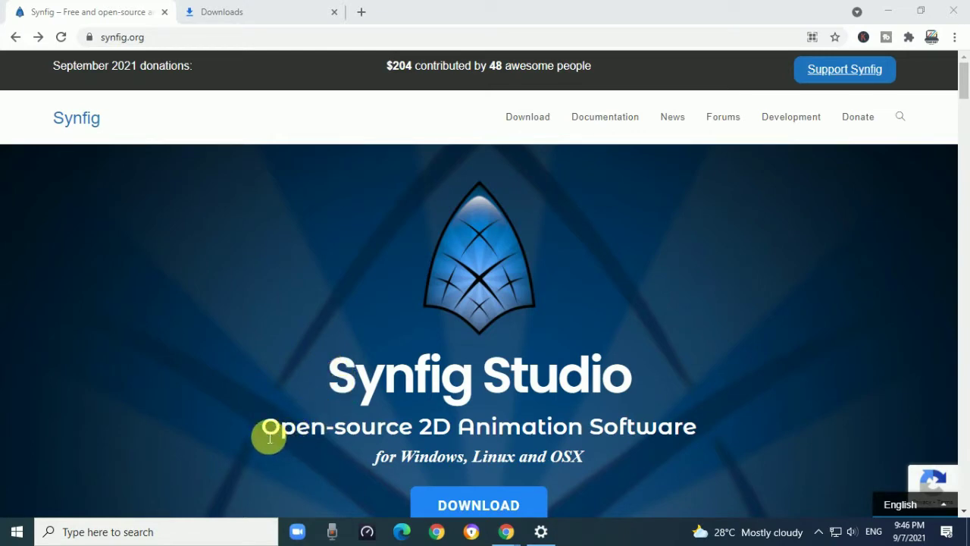
# Highlight the Synfig Studio title and inspect the full synfig.org site address
pyautogui.moveTo(334, 385); pyautogui.dragTo(561, 390)
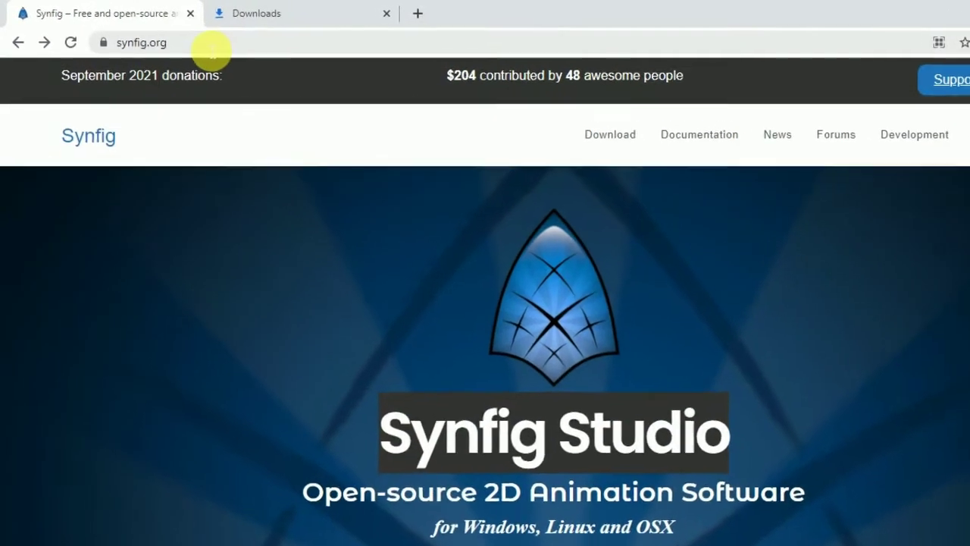
pyautogui.click(108, 36)
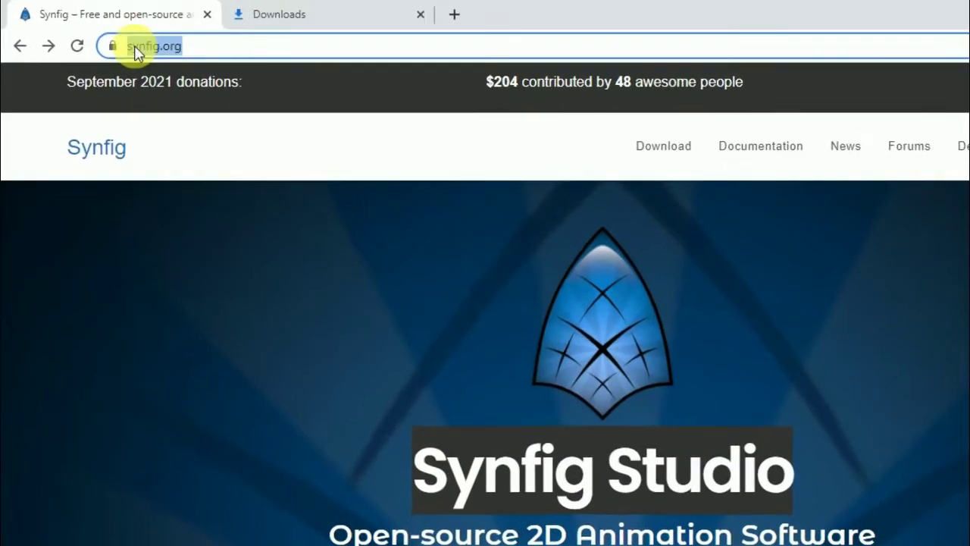
pyautogui.click(261, 47)
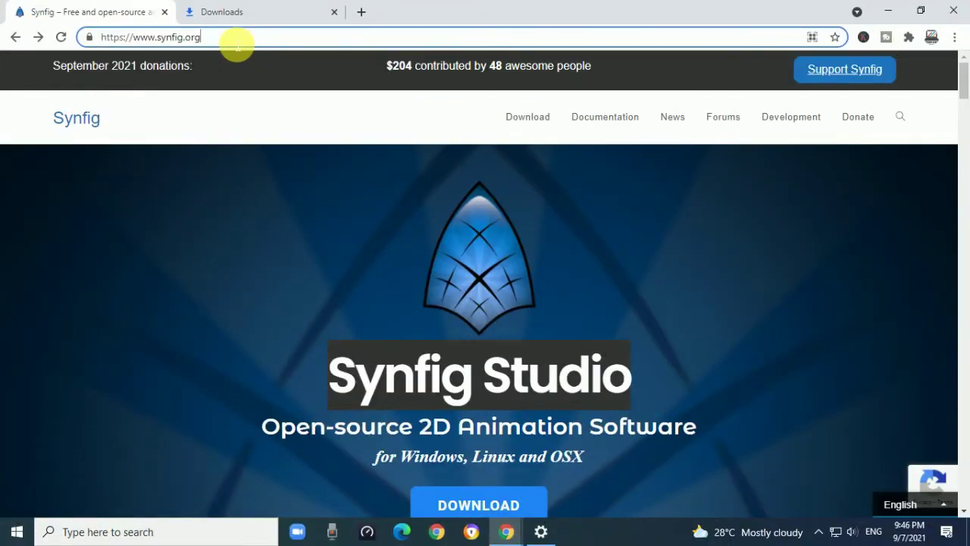
pyautogui.click(132, 38)
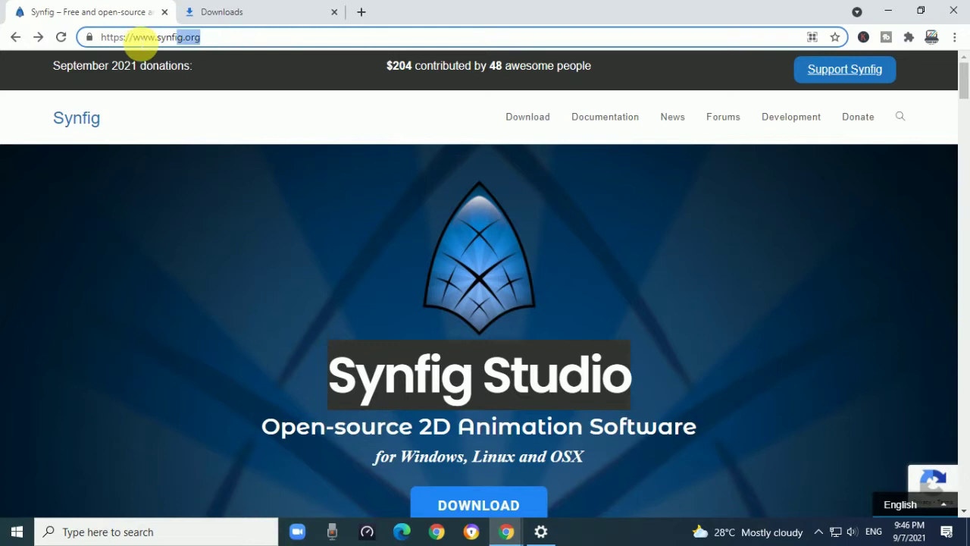
pyautogui.click(347, 372)
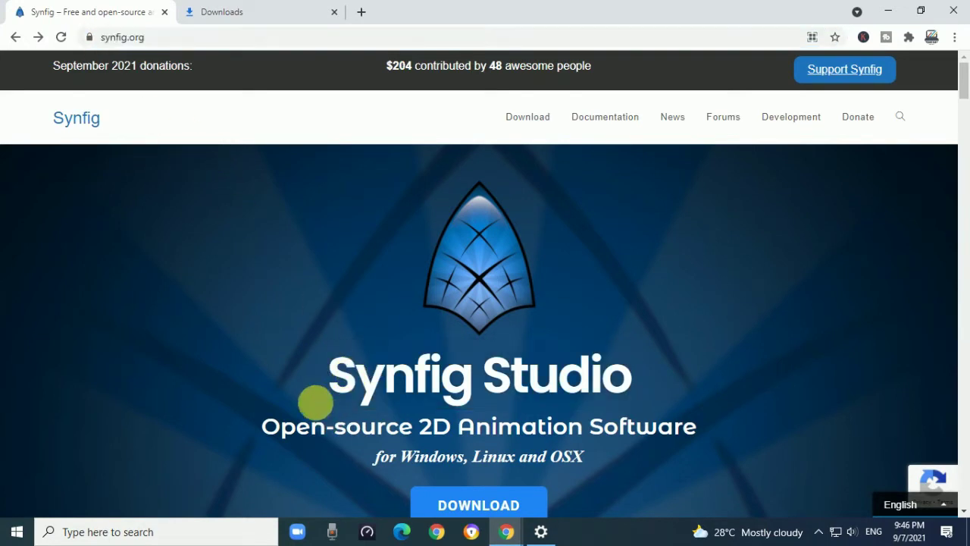
# Scroll down and highlight the Open-source subtitle and the supported platforms line
pyautogui.scroll(-2, 382, 409)
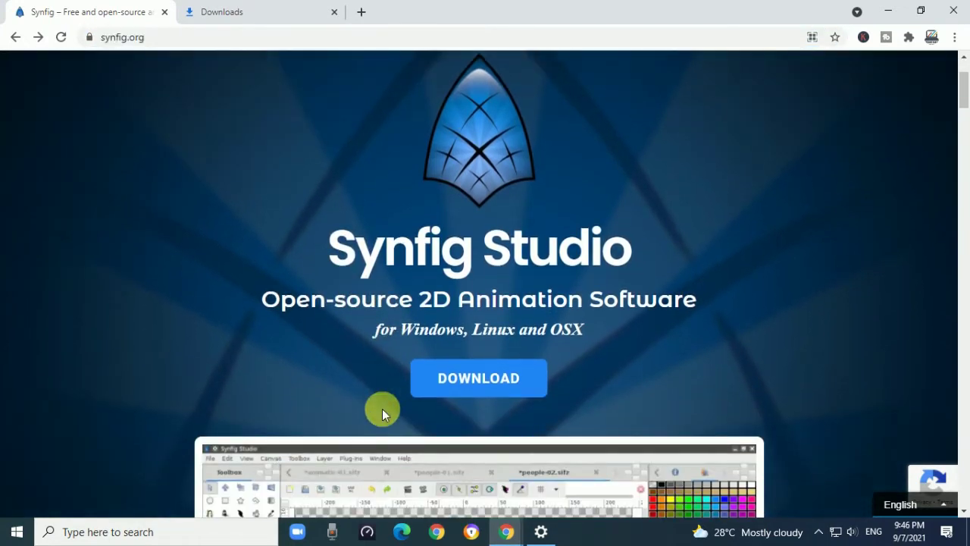
pyautogui.moveTo(270, 284); pyautogui.dragTo(412, 290)
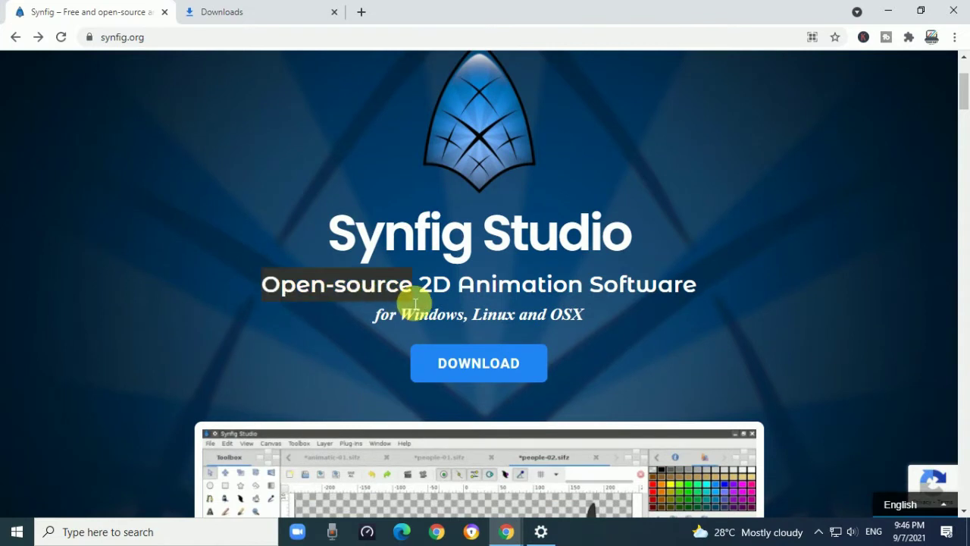
pyautogui.click(374, 314)
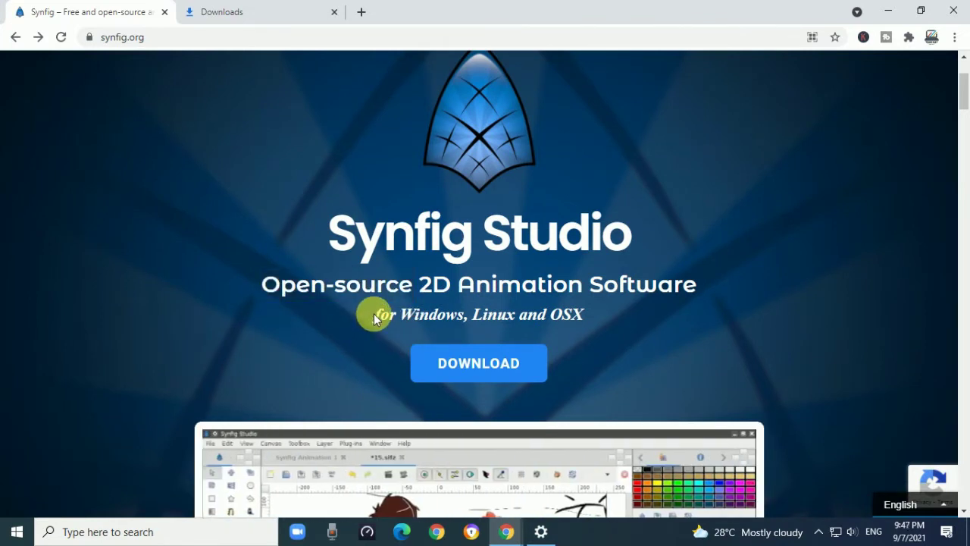
pyautogui.click(383, 324)
pyautogui.moveTo(383, 324); pyautogui.dragTo(580, 325)
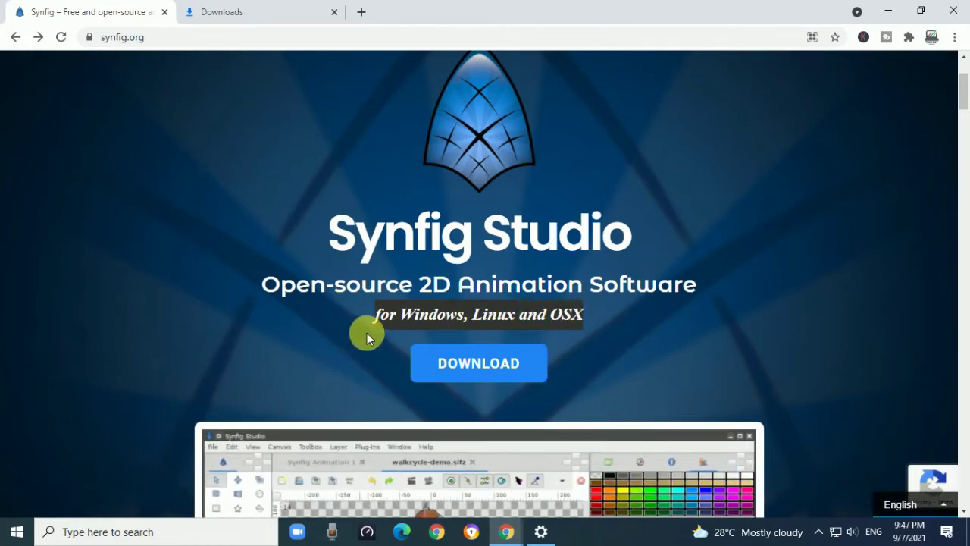
# Scroll to the Download section and highlight the sentence about the two build flavors
pyautogui.scroll(-5, 403, 353)
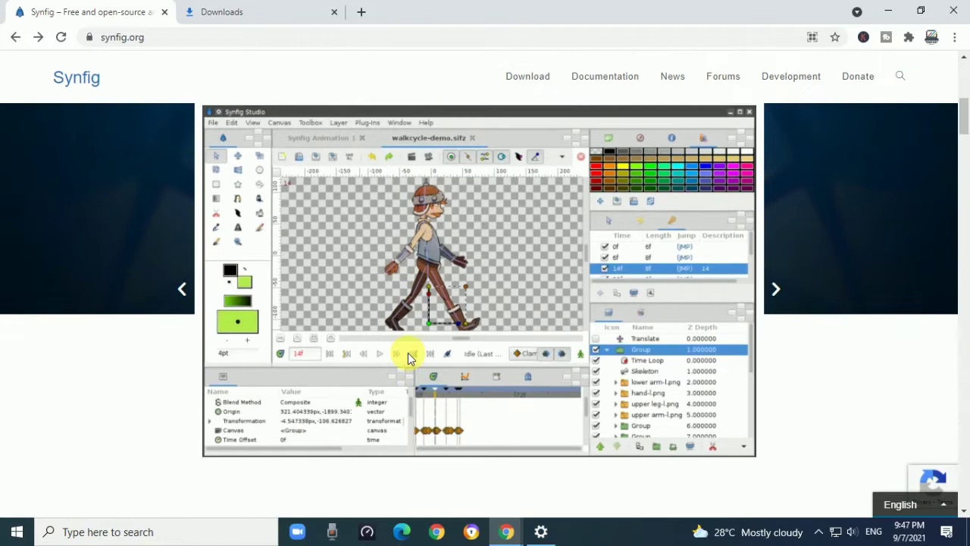
pyautogui.scroll(-6, 407, 356)
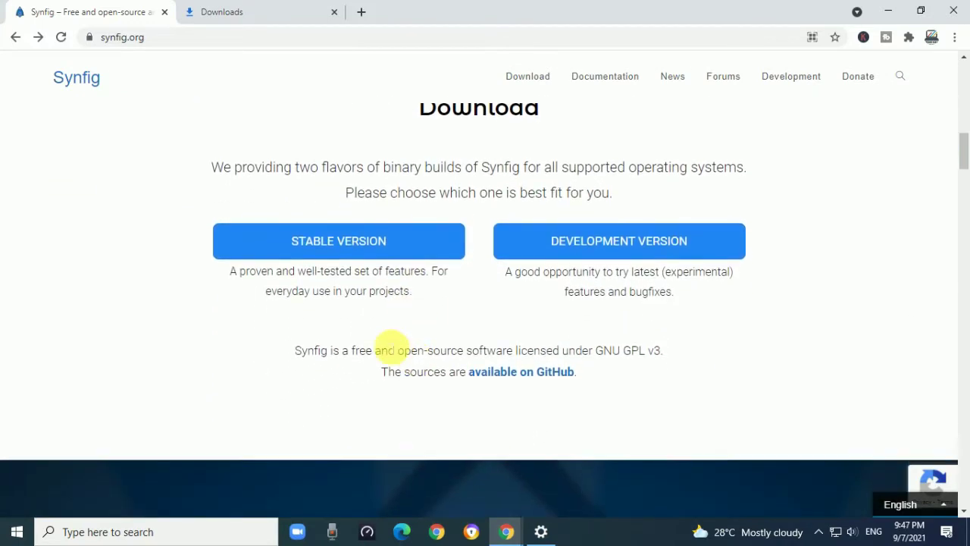
pyautogui.moveTo(213, 167); pyautogui.dragTo(750, 174)
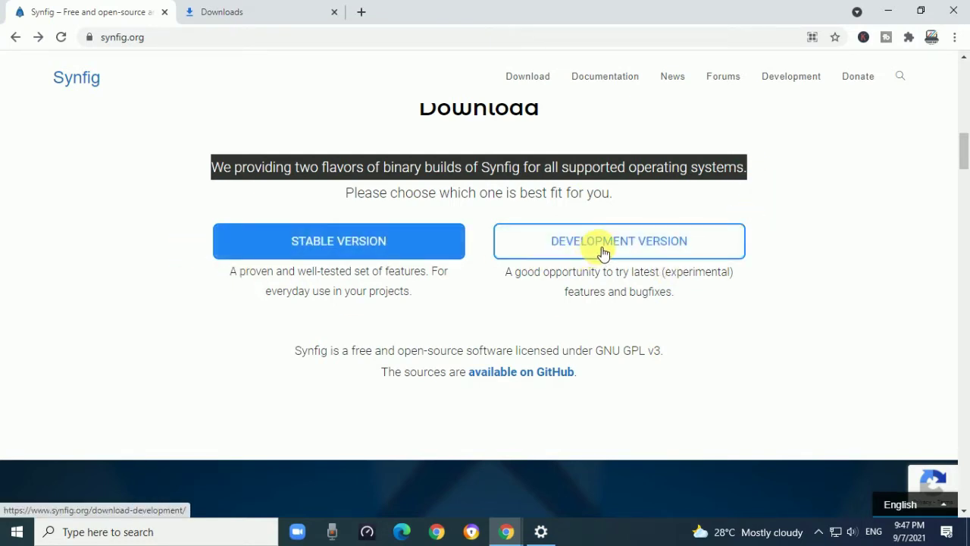
# Open the Stable version download page and locate the 'Choose your OS' label
pyautogui.click(301, 249)
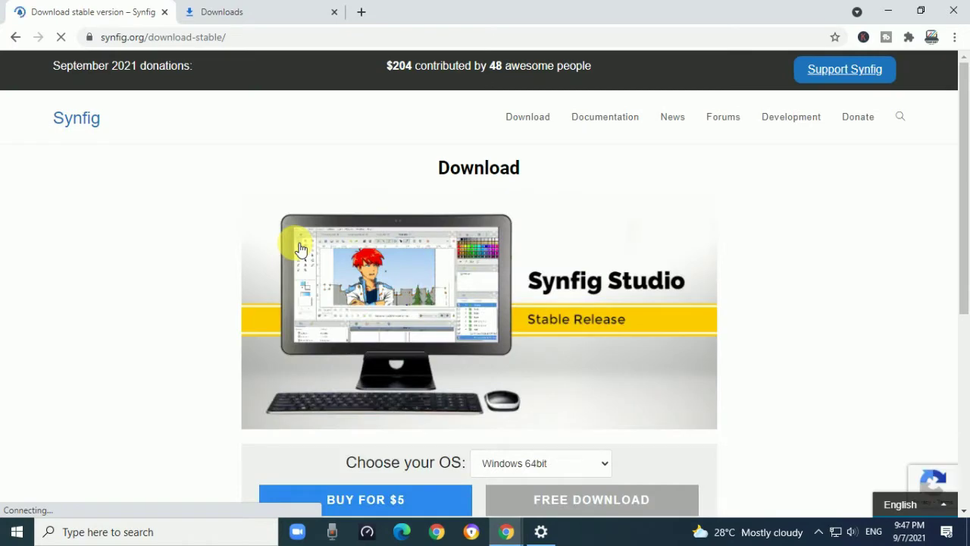
pyautogui.scroll(-3, 468, 297)
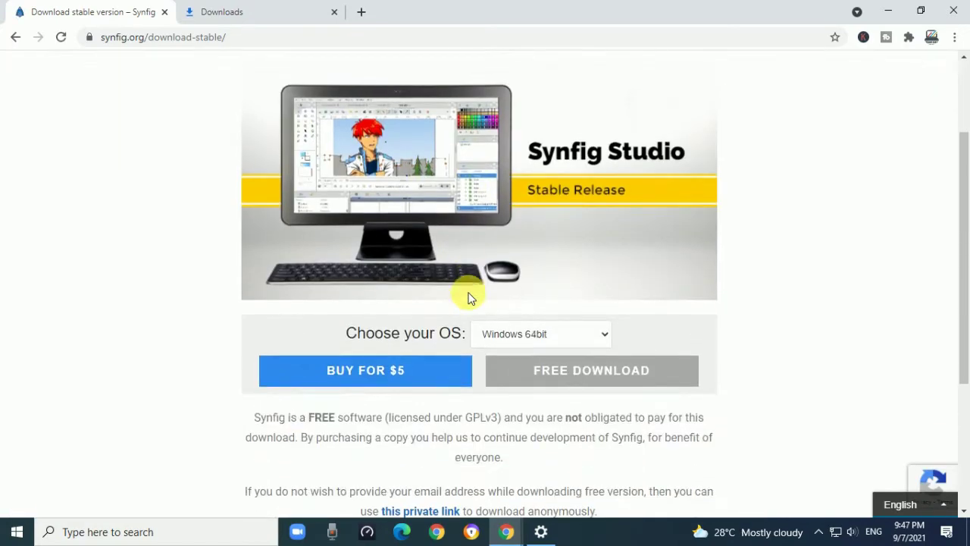
pyautogui.scroll(1, 472, 297)
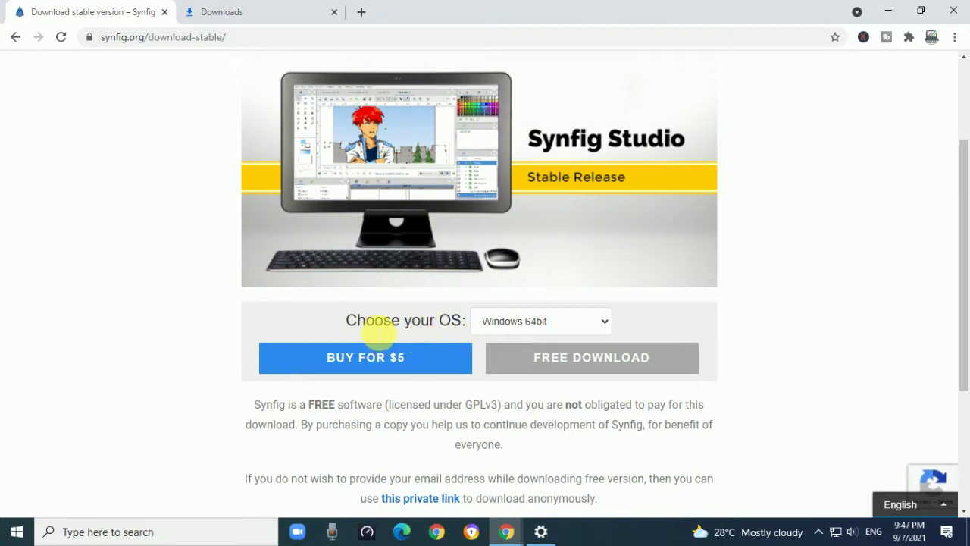
pyautogui.moveTo(348, 322); pyautogui.dragTo(460, 322)
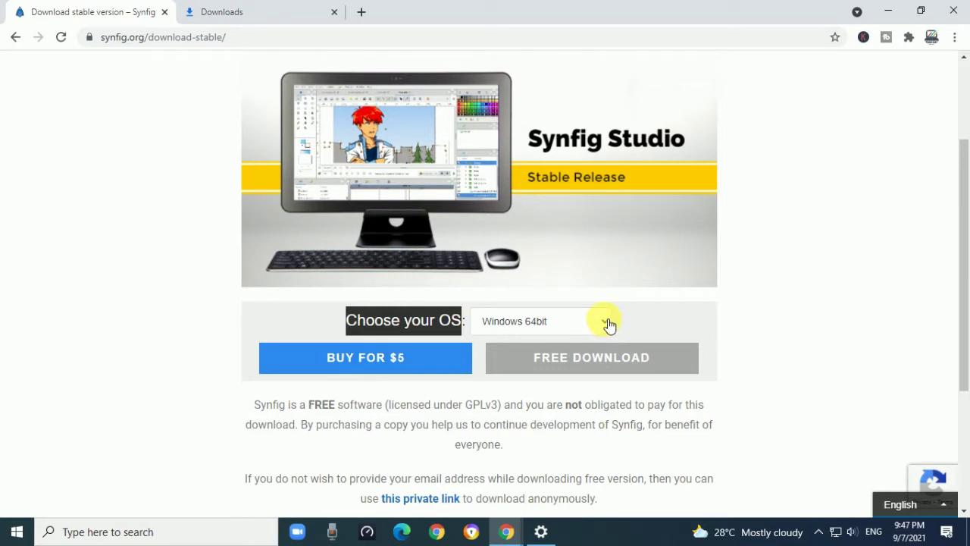
# Choose Windows 64bit from the operating system dropdown
pyautogui.click(609, 324)
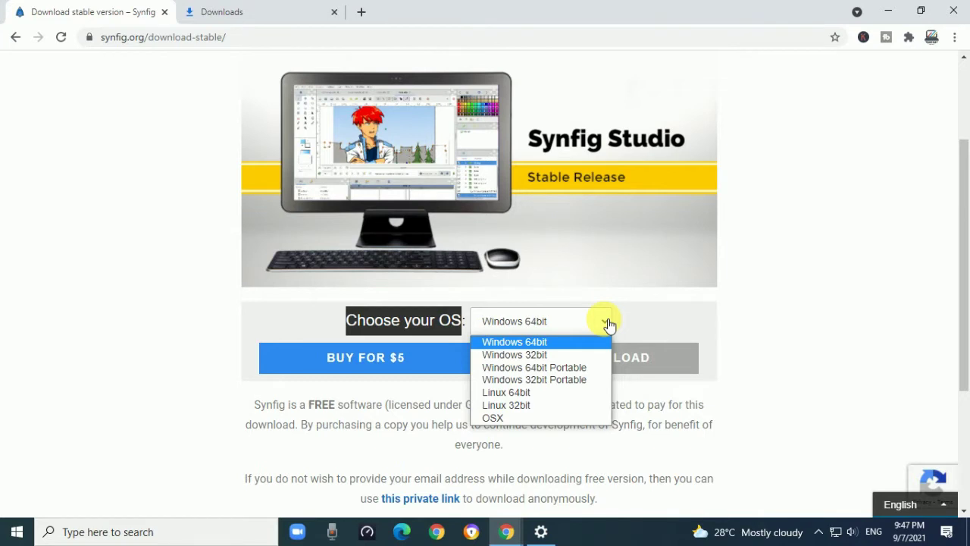
pyautogui.scroll(-1, 610, 324)
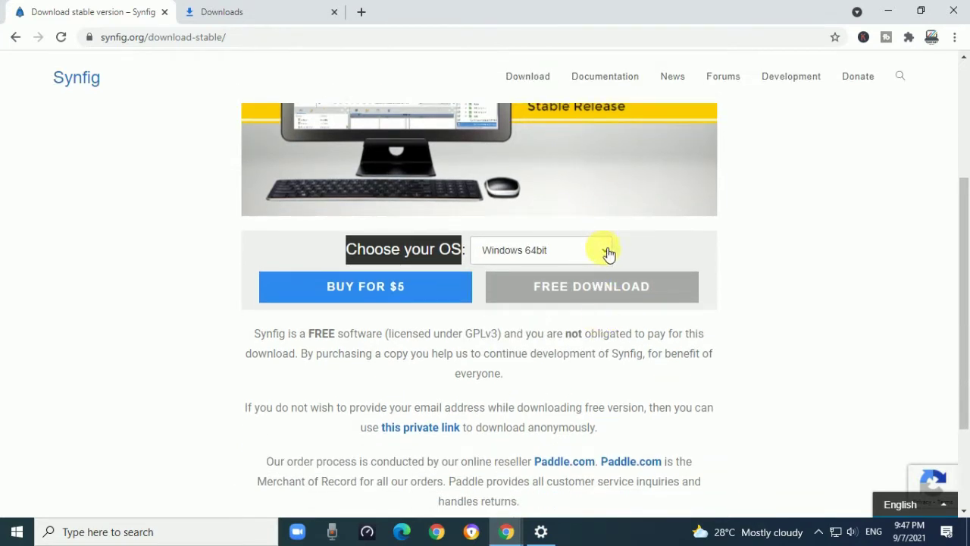
pyautogui.click(609, 253)
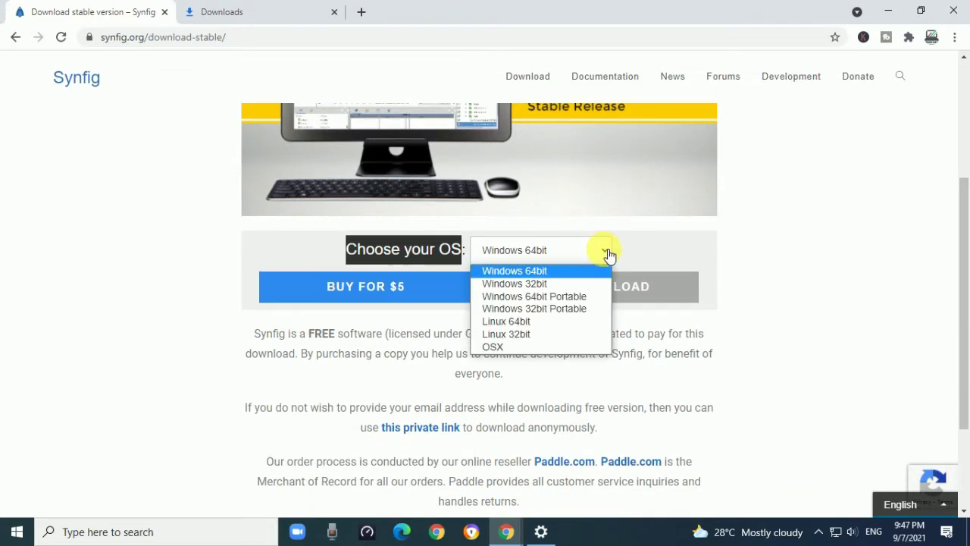
pyautogui.click(570, 272)
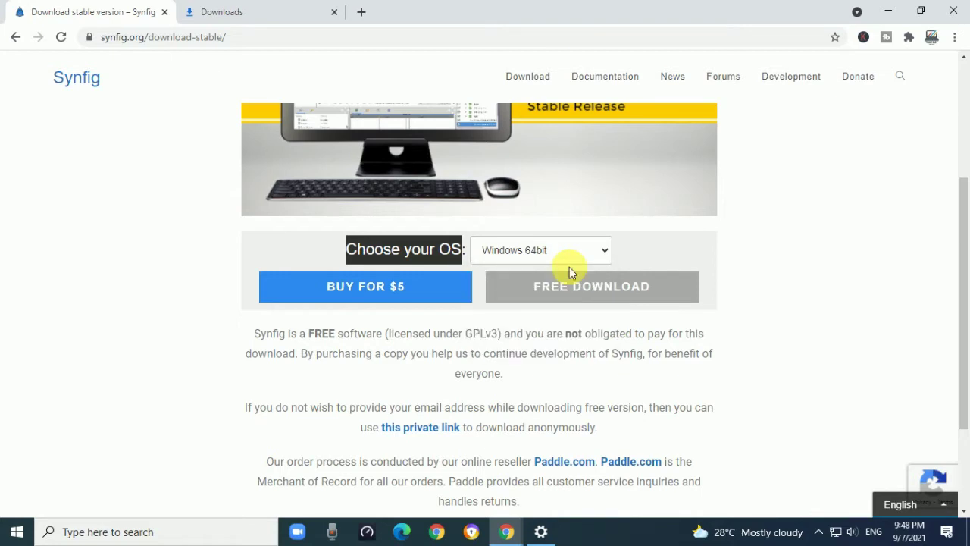
# Confirm in This PC's properties that Windows is 64-bit on x64, then return to Chrome's Synfig page
pyautogui.click(888, 10)
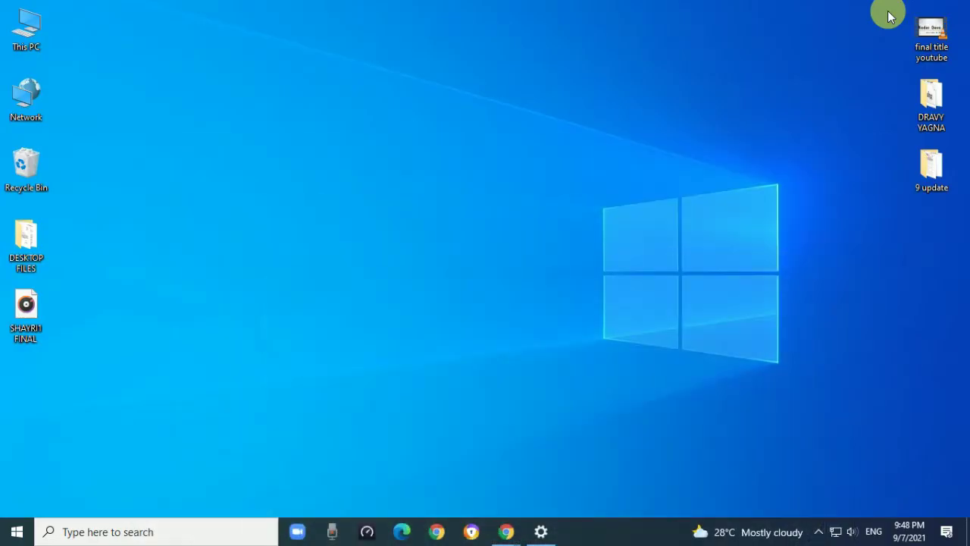
pyautogui.rightClick(20, 27)
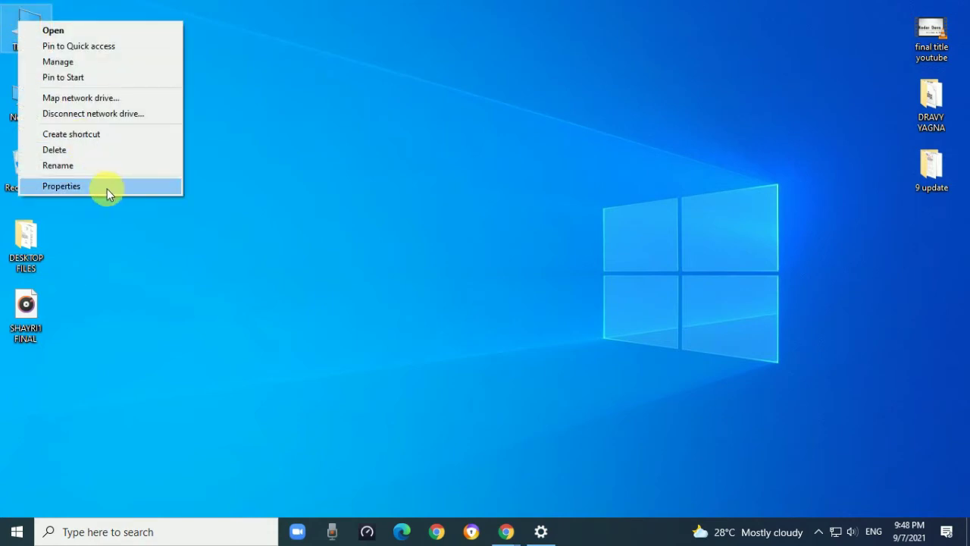
pyautogui.click(155, 186)
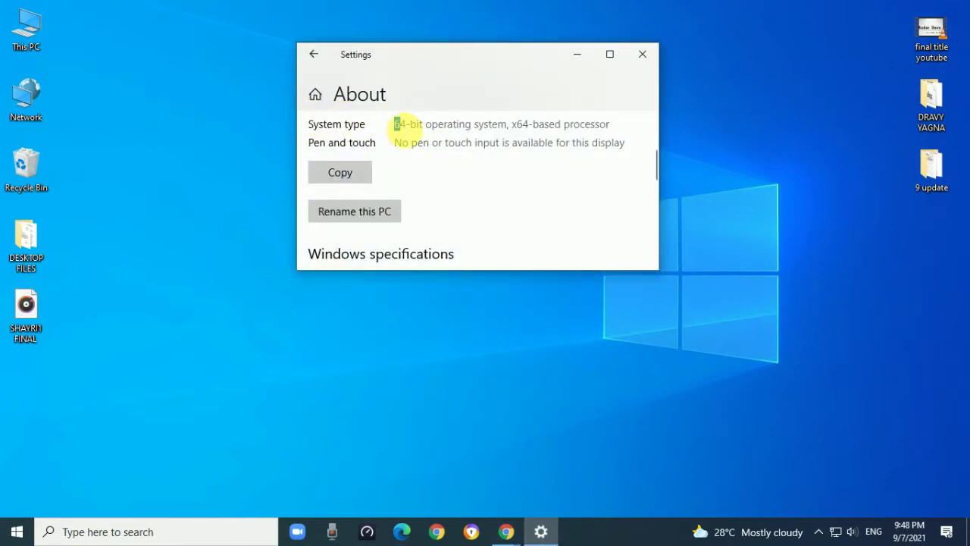
pyautogui.moveTo(395, 124); pyautogui.dragTo(606, 125)
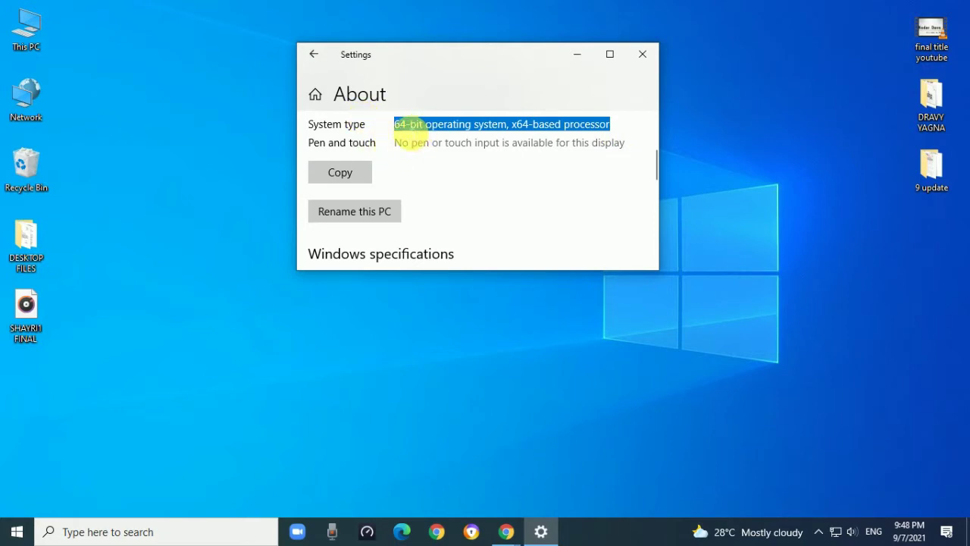
pyautogui.click(401, 132)
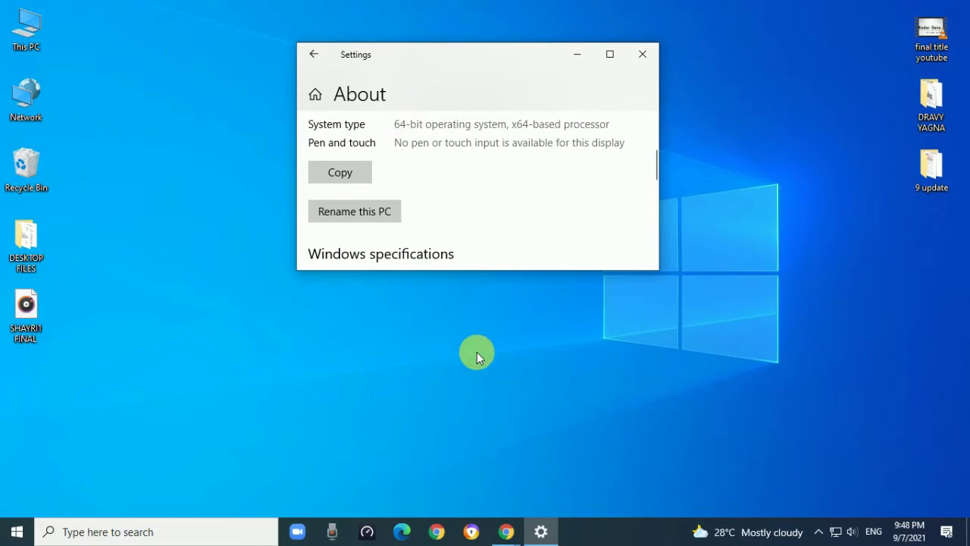
pyautogui.click(505, 531)
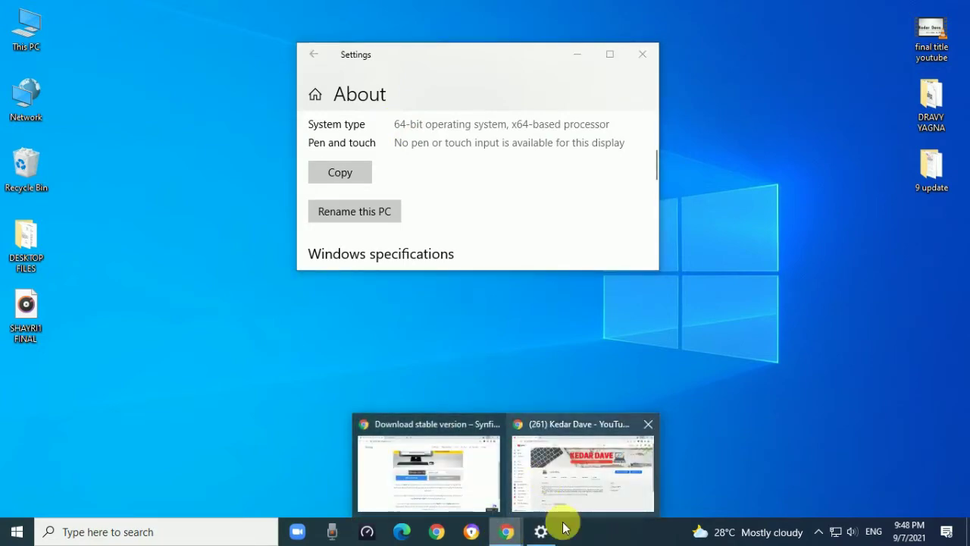
pyautogui.click(465, 485)
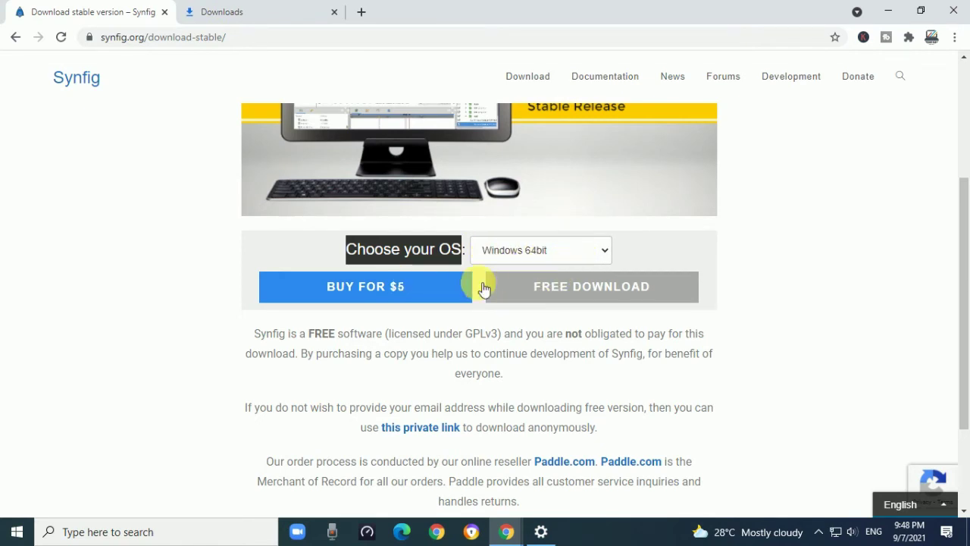
# Claim the free Windows 64bit download by entering an email address and completing the ₹0.00 checkout
pyautogui.click(587, 290)
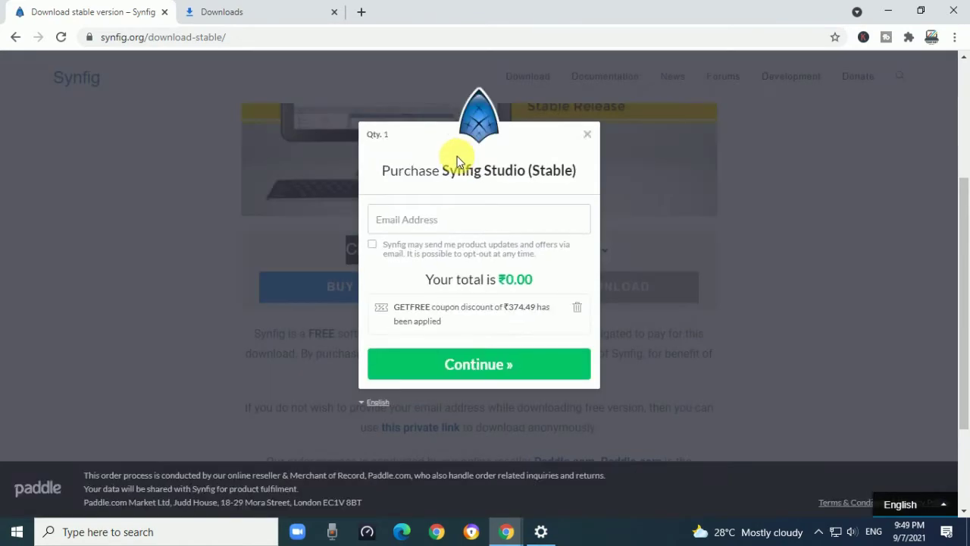
pyautogui.click(419, 217)
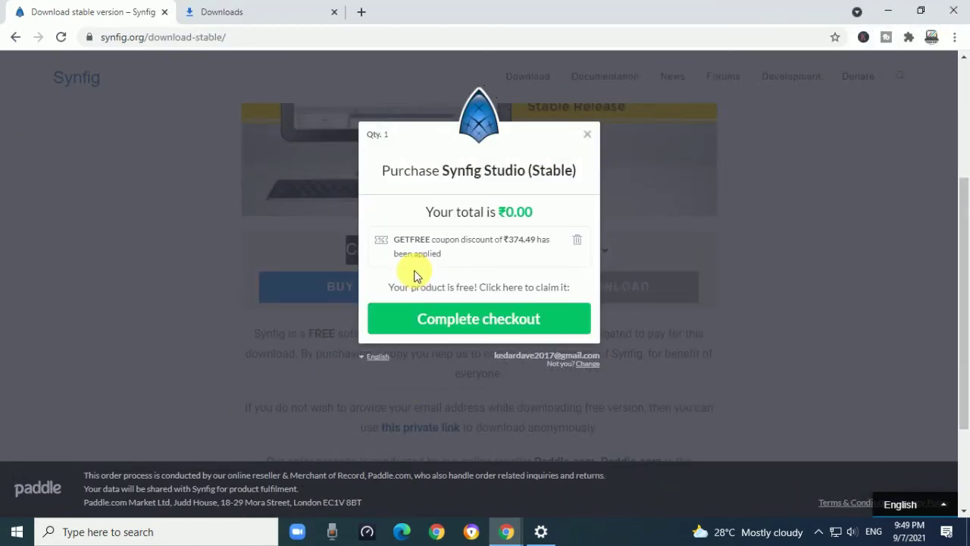
pyautogui.click(459, 324)
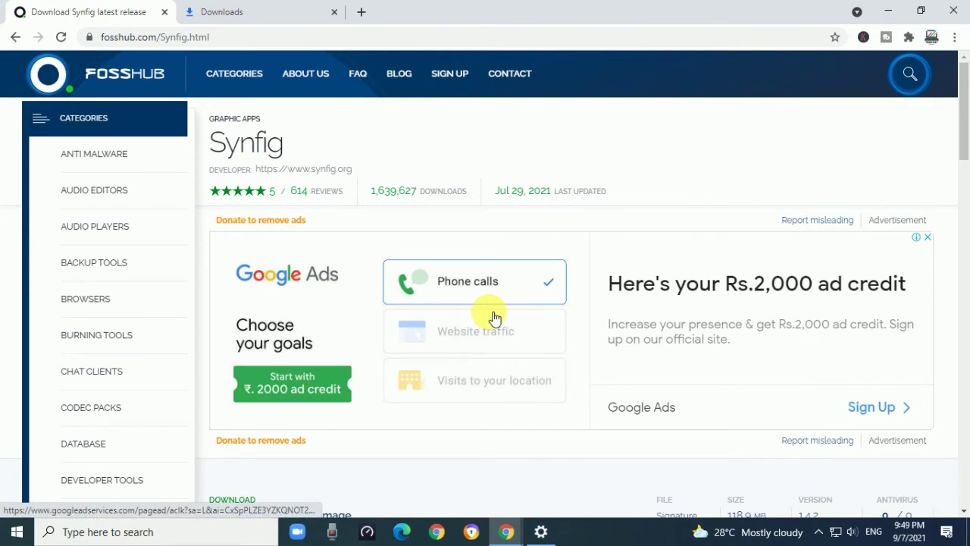
# Start the Windows 64bit Installer download from FossHub, then cancel it
pyautogui.scroll(-5, 494, 317)
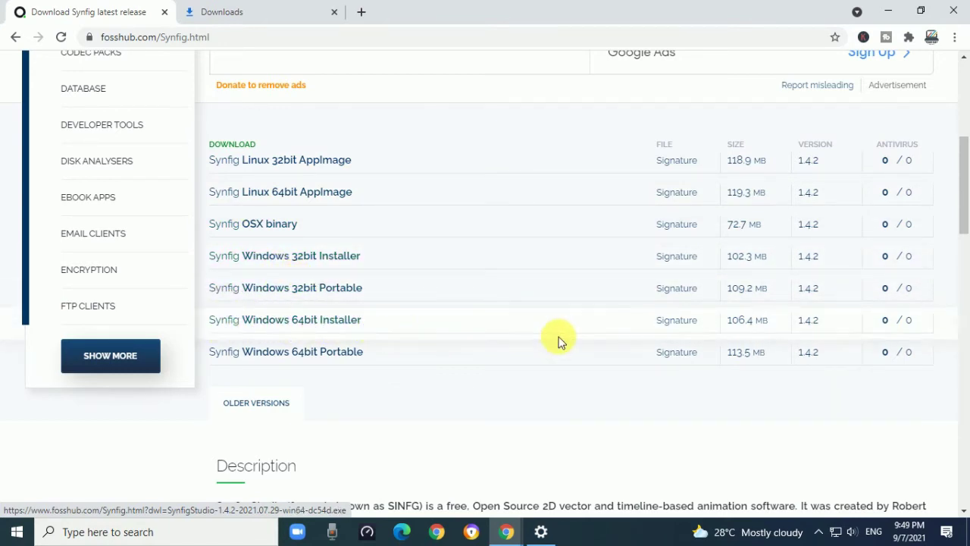
pyautogui.click(348, 322)
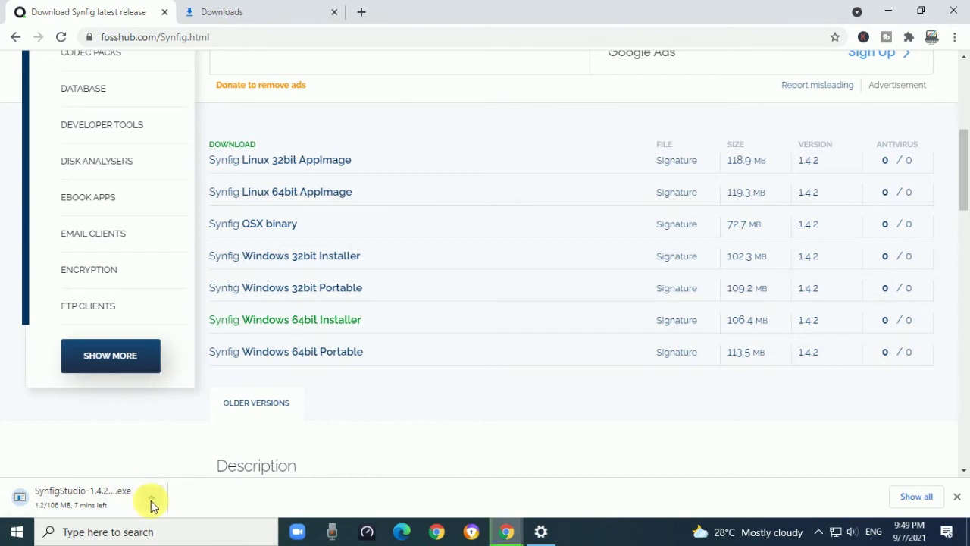
pyautogui.click(152, 500)
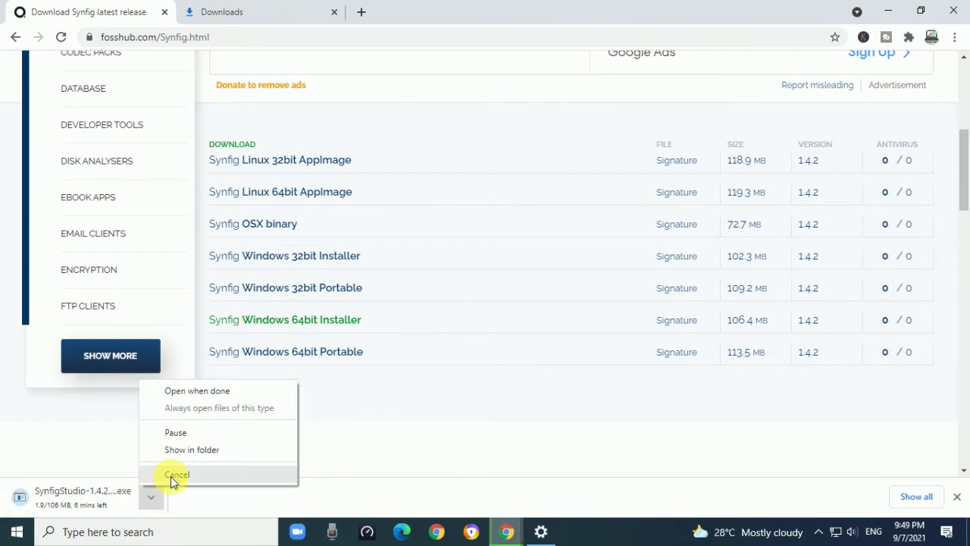
pyautogui.click(171, 476)
# Remove the canceled entry from chrome://downloads and show the earlier installer in its folder
pyautogui.click(244, 11)
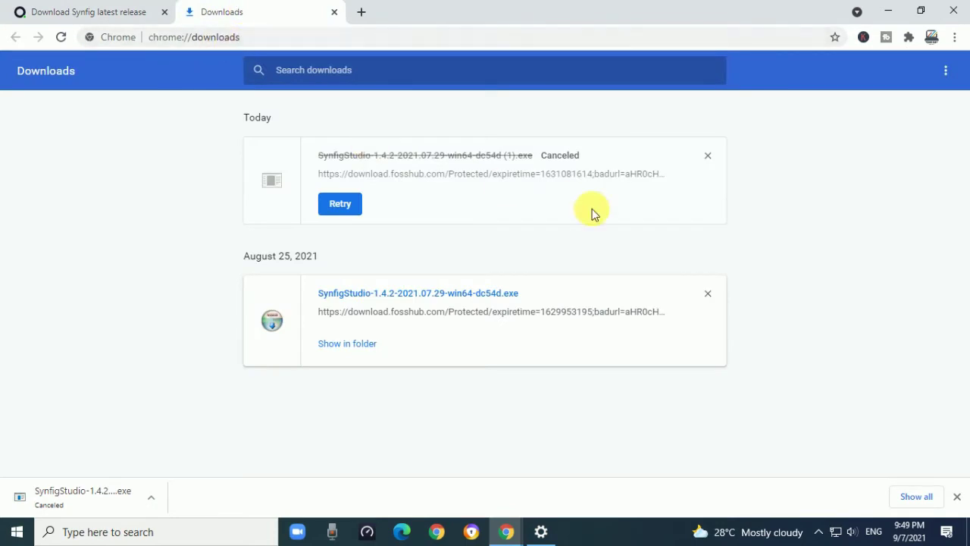
pyautogui.click(709, 155)
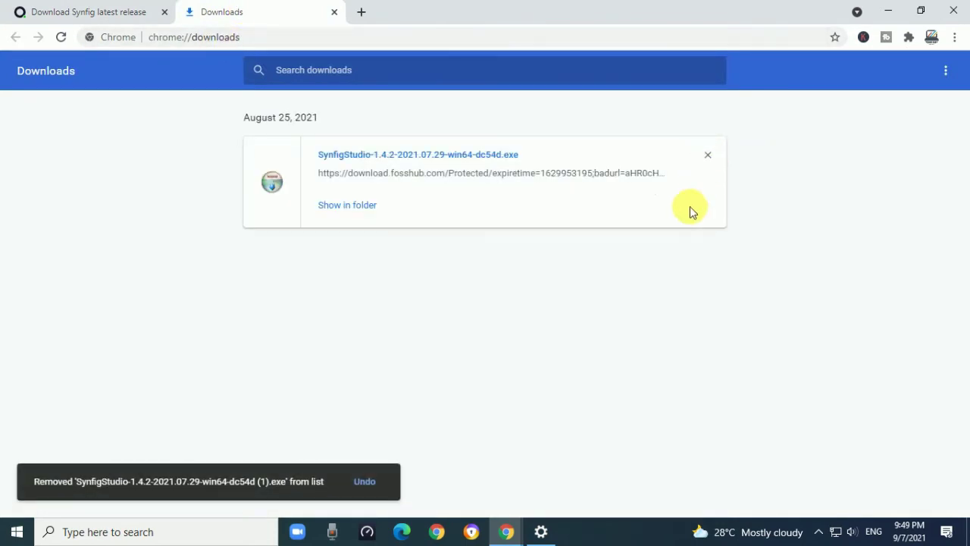
pyautogui.click(347, 206)
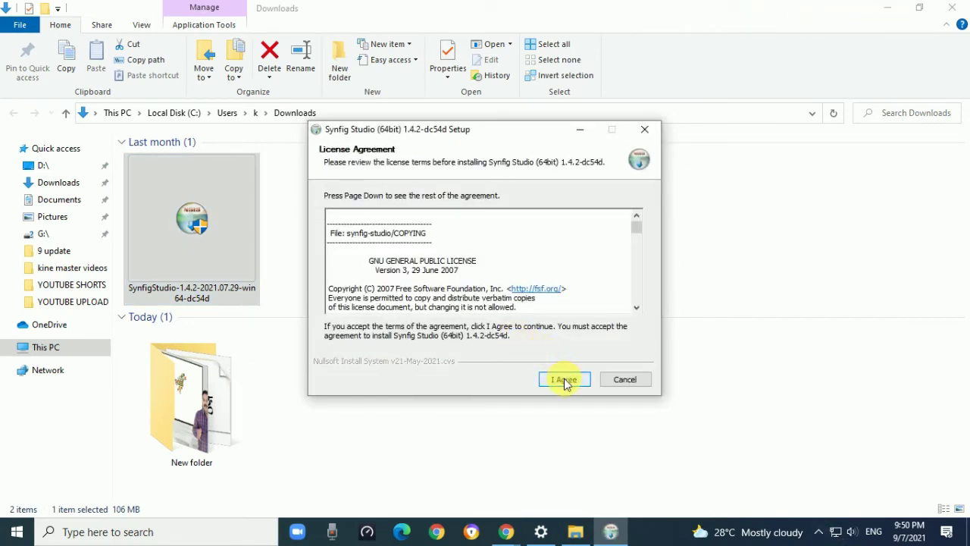
# Accept the license, keep default components, and install into C:\Program Files\Synfig with details shown
pyautogui.click(565, 381)
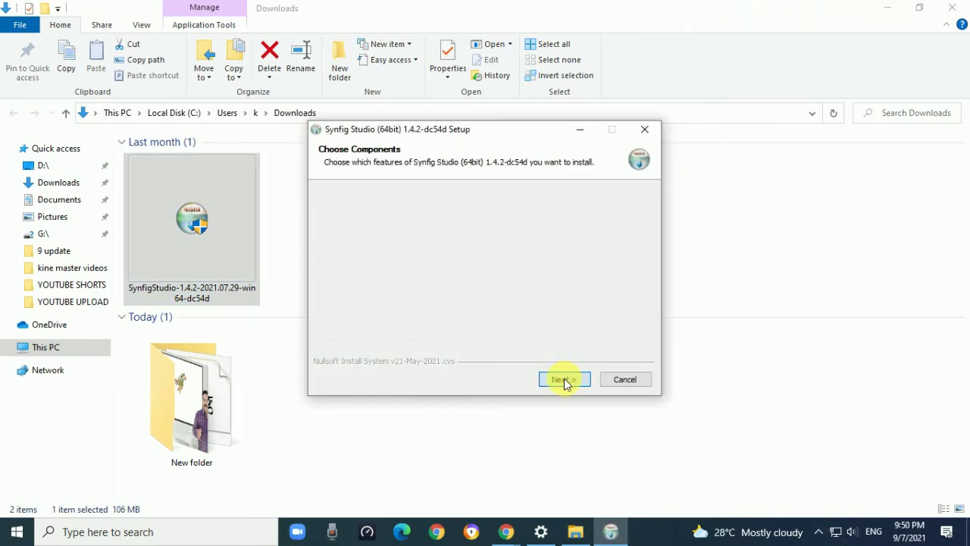
pyautogui.click(565, 380)
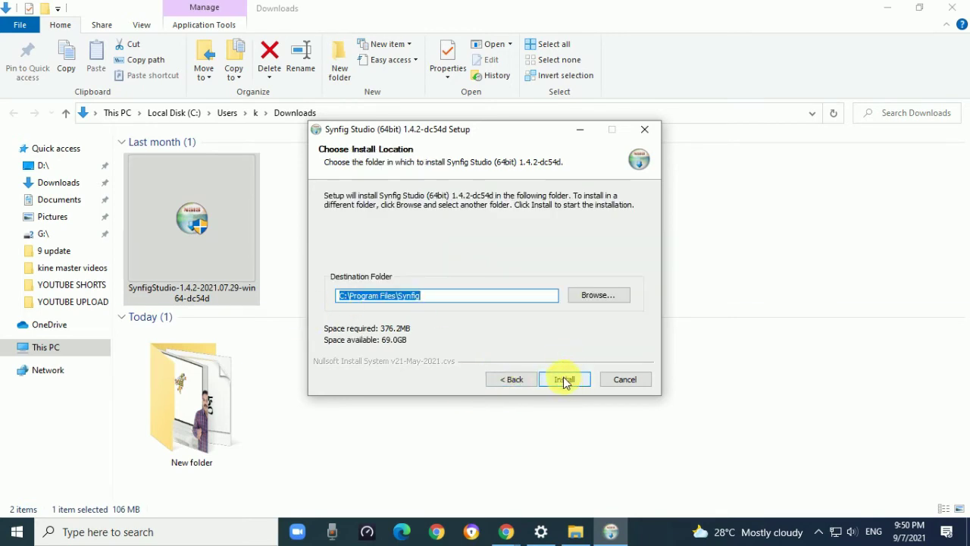
pyautogui.click(564, 380)
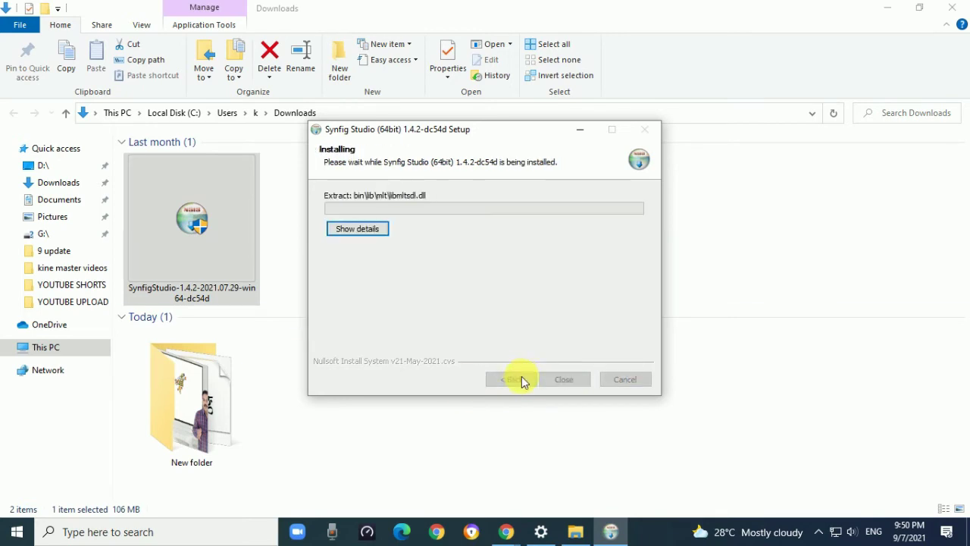
pyautogui.click(361, 235)
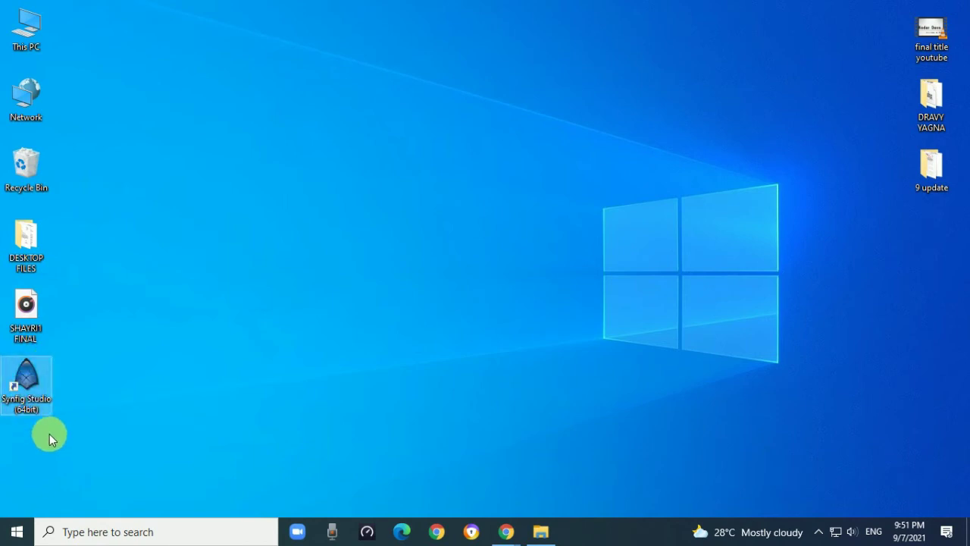
# Start Synfig Studio (64bit) from its desktop shortcut
pyautogui.doubleClick(31, 381)
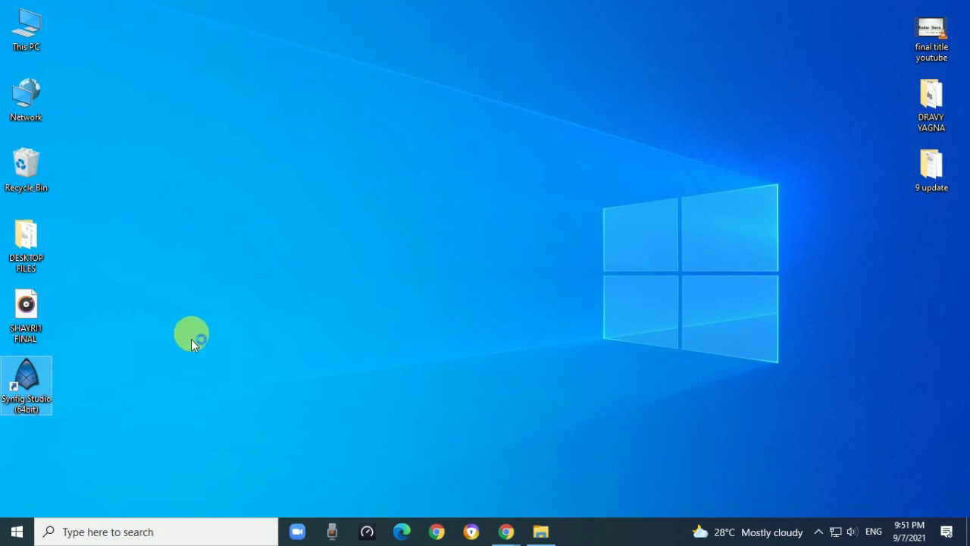